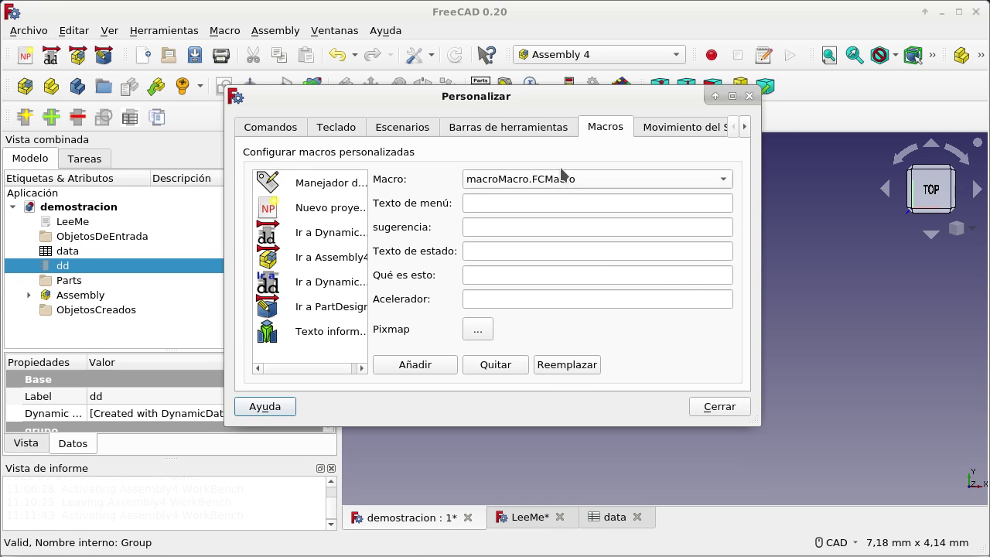
# Step: Show the Toolbars page of Customize with Assembly 4 as the selected workbench
pyautogui.click(535, 126)
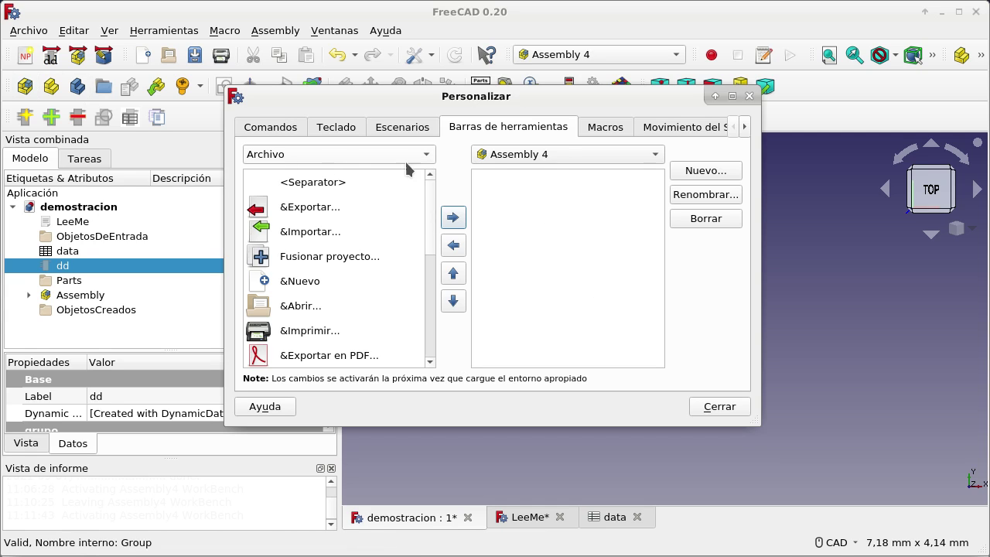
pyautogui.click(561, 158)
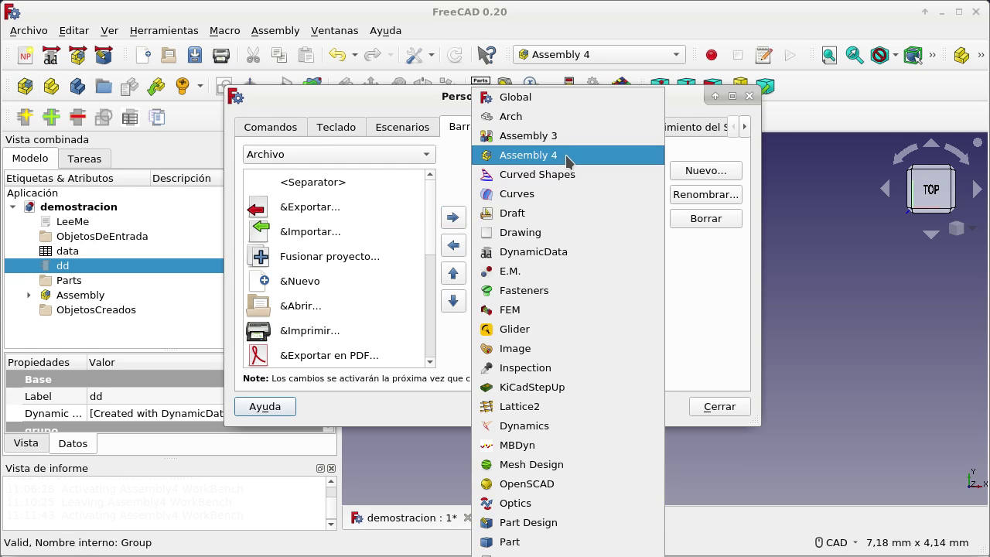
pyautogui.click(806, 160)
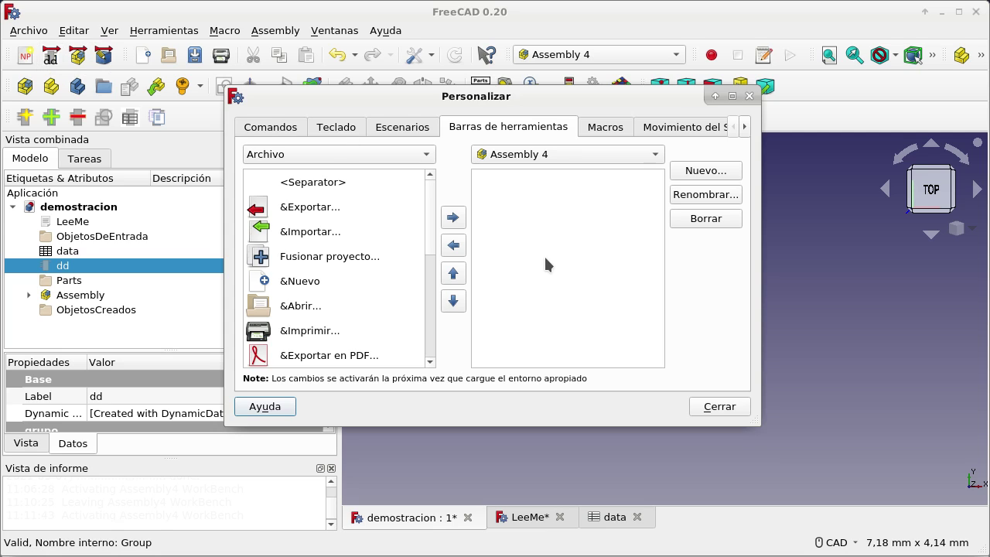
# Step: Switch the toolbar workbench to Global and inspect the Atajos toolbar's four shortcut commands
pyautogui.click(628, 154)
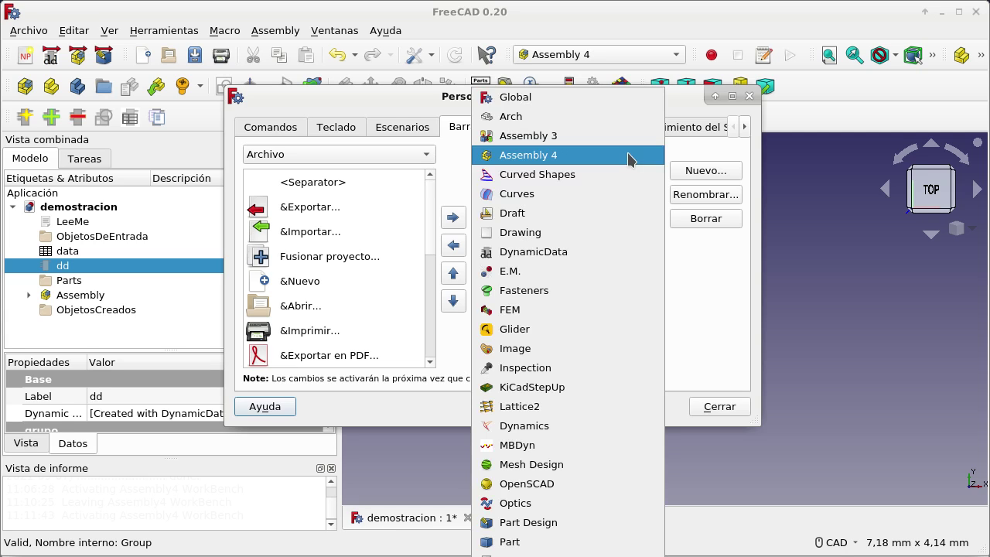
pyautogui.click(610, 98)
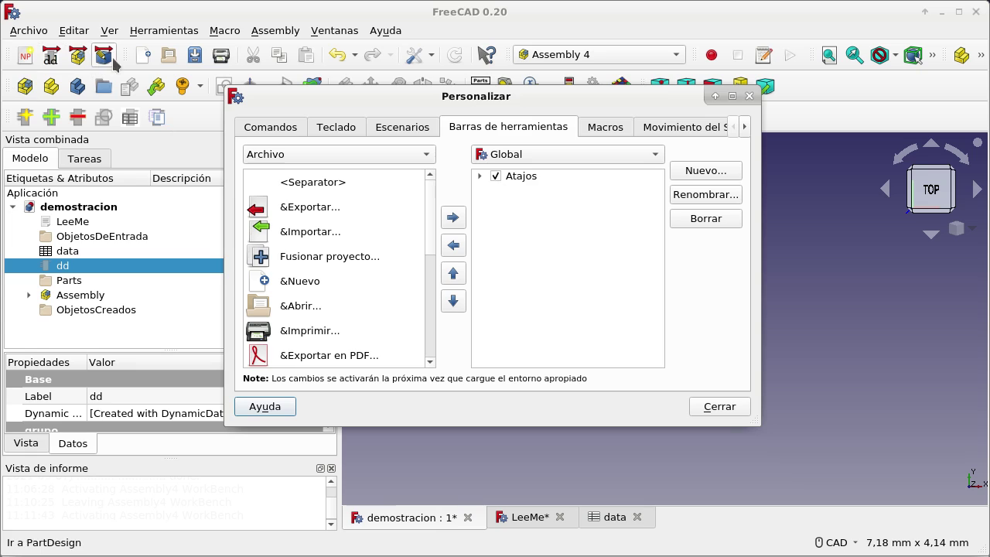
pyautogui.click(480, 177)
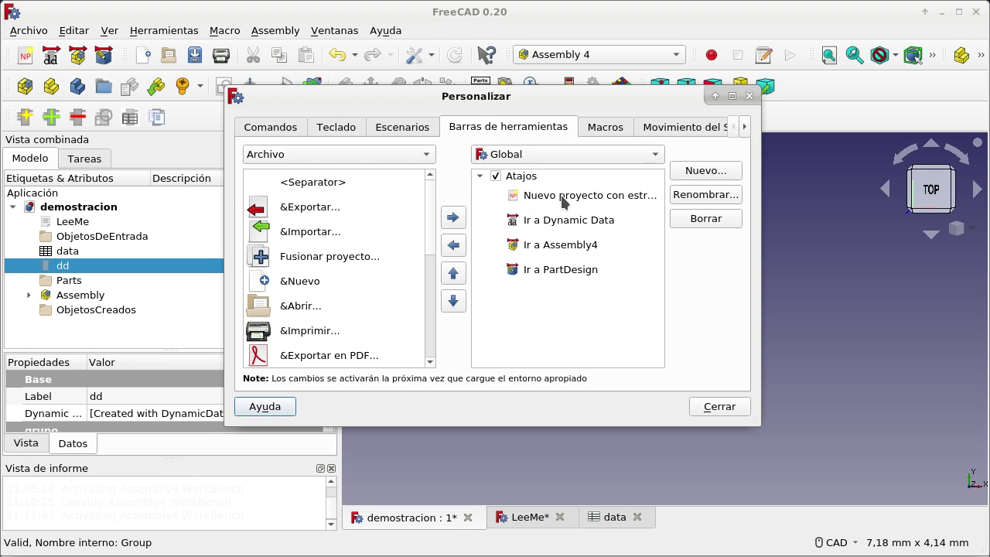
pyautogui.click(480, 177)
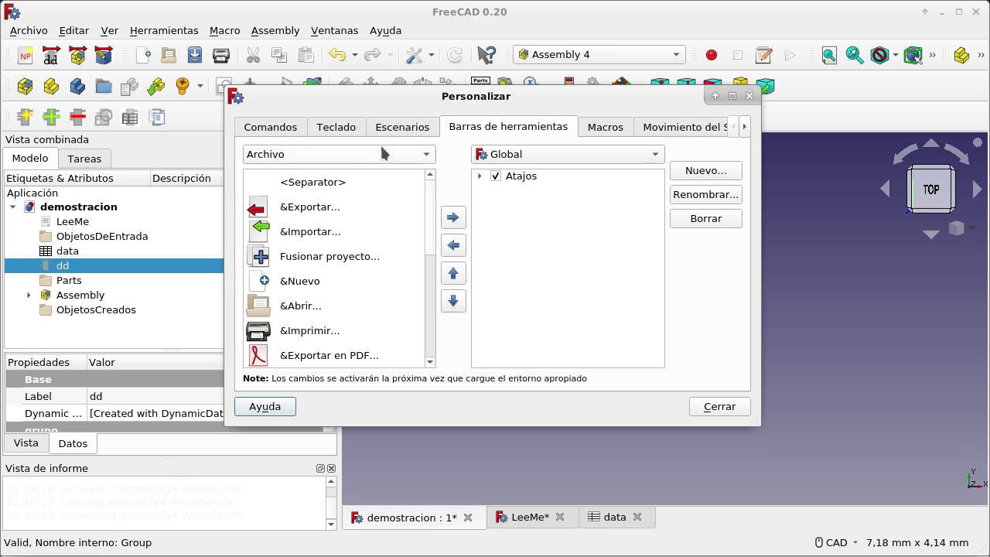
pyautogui.click(478, 176)
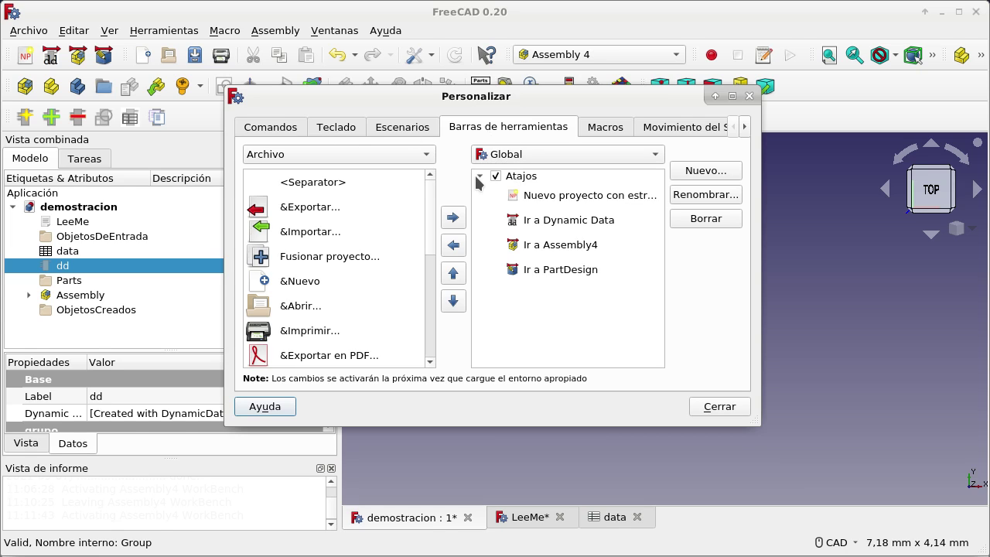
pyautogui.click(478, 176)
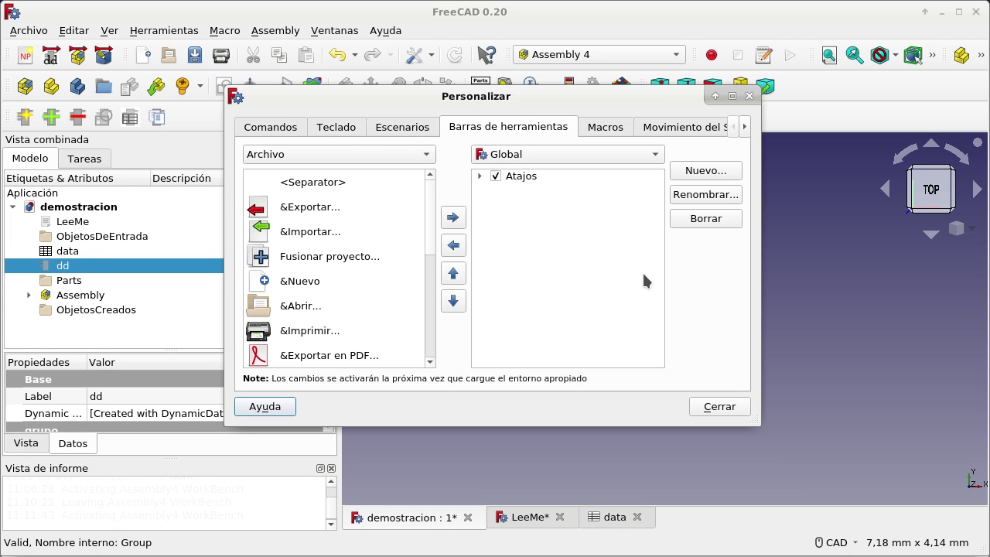
pyautogui.click(576, 154)
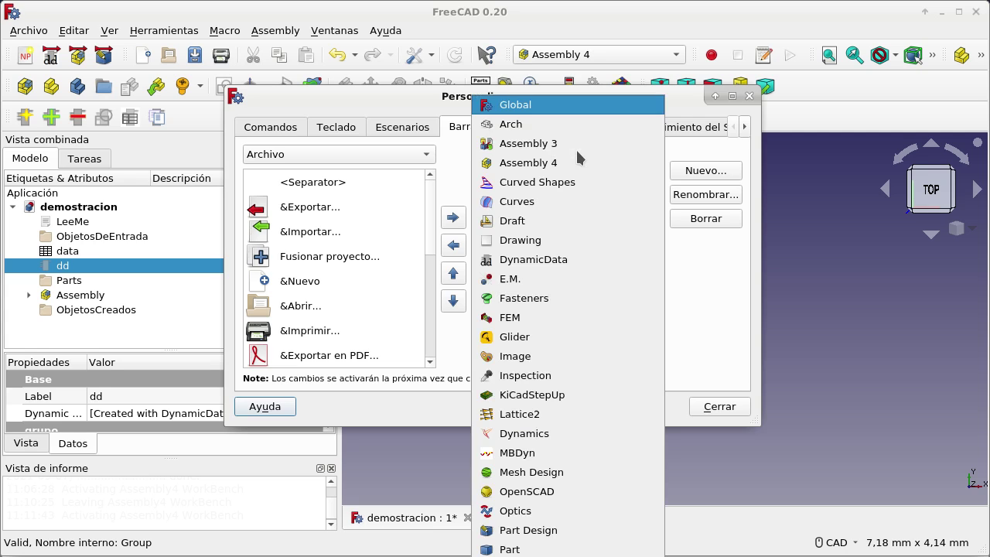
pyautogui.click(587, 112)
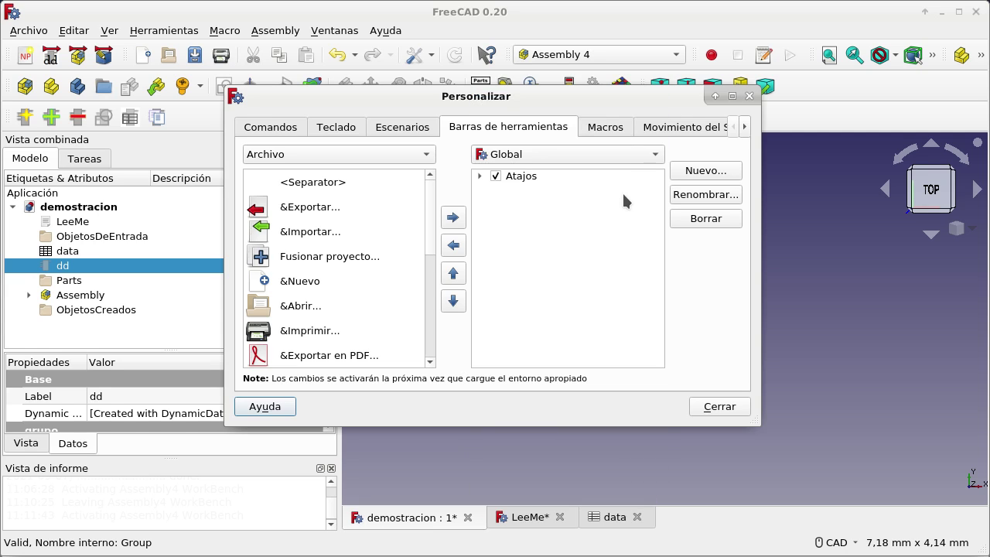
# Step: Create a new toolbar named barraDeHerramientasNueva
pyautogui.click(706, 172)
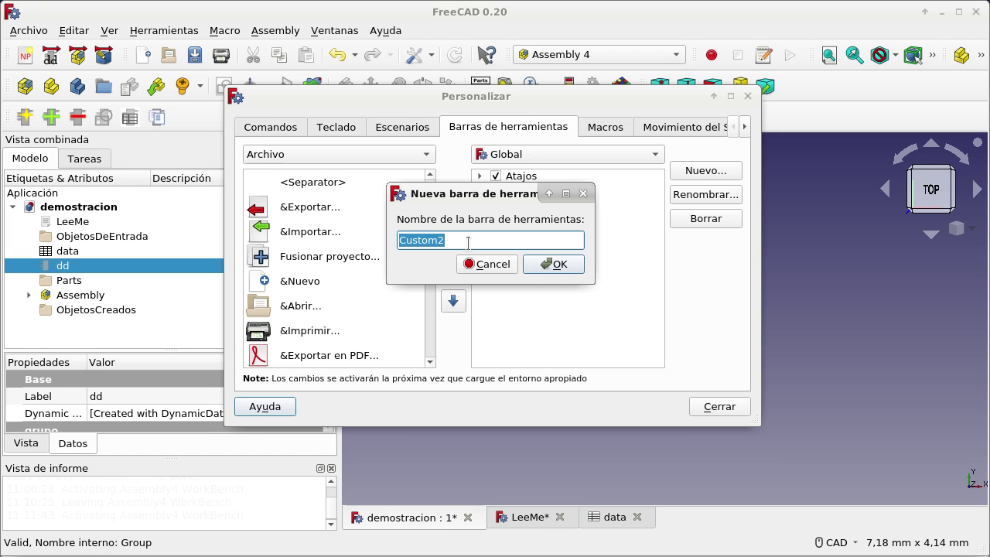
pyautogui.write('barra')
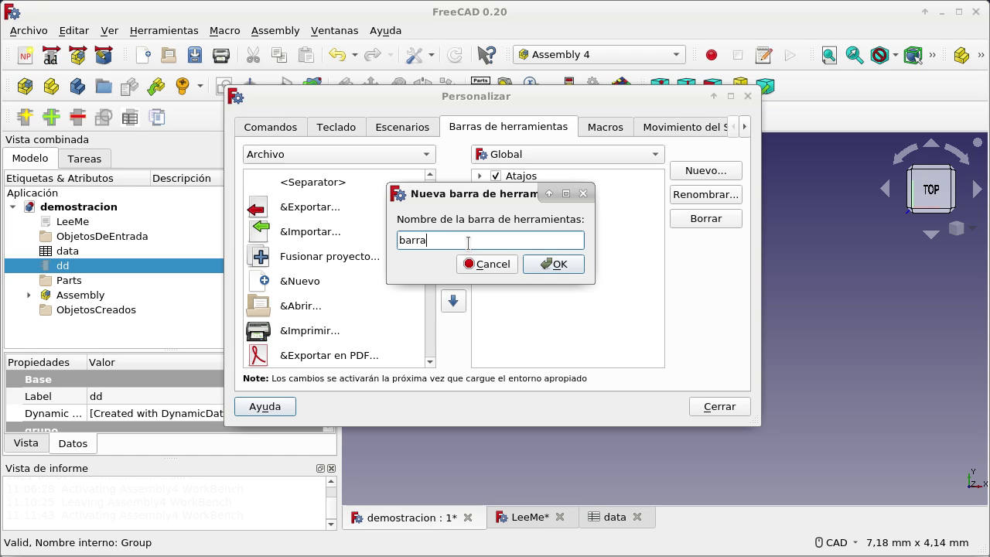
pyautogui.write('DeHe')
pyautogui.write('rram')
pyautogui.write('ientasN')
pyautogui.write('ueva')
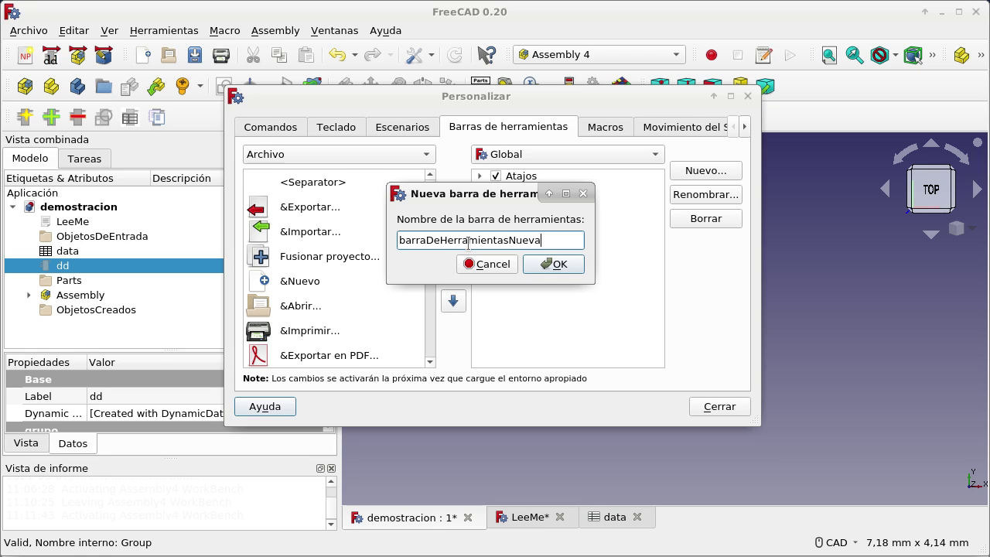
pyautogui.click(547, 264)
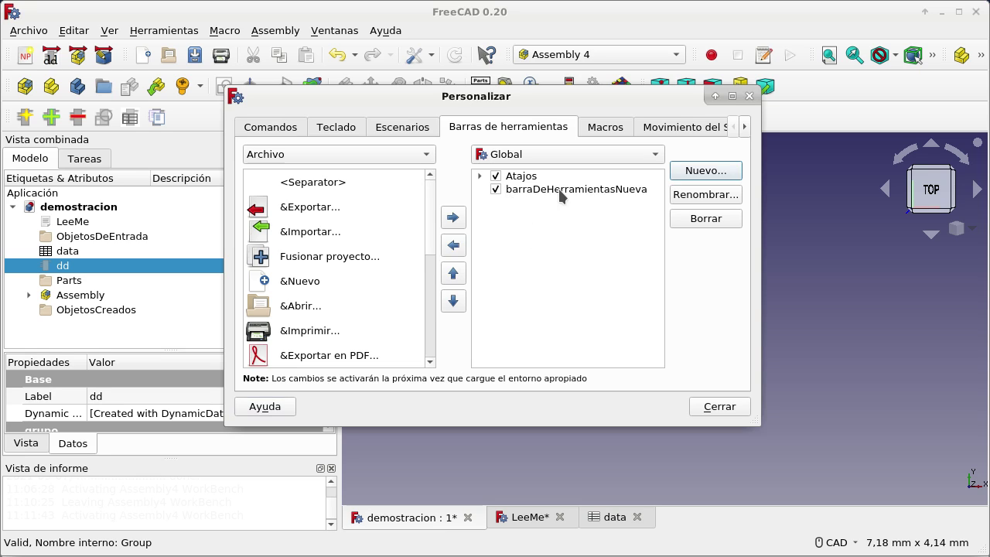
# Step: Select the empty barraDeHerramientasNueva toolbar as the one to receive commands
pyautogui.click(480, 177)
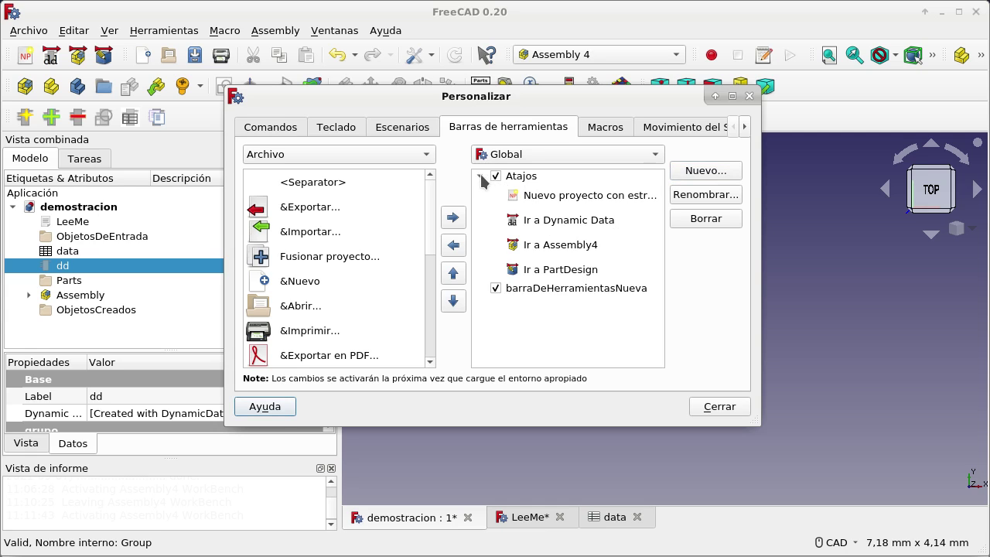
pyautogui.click(480, 176)
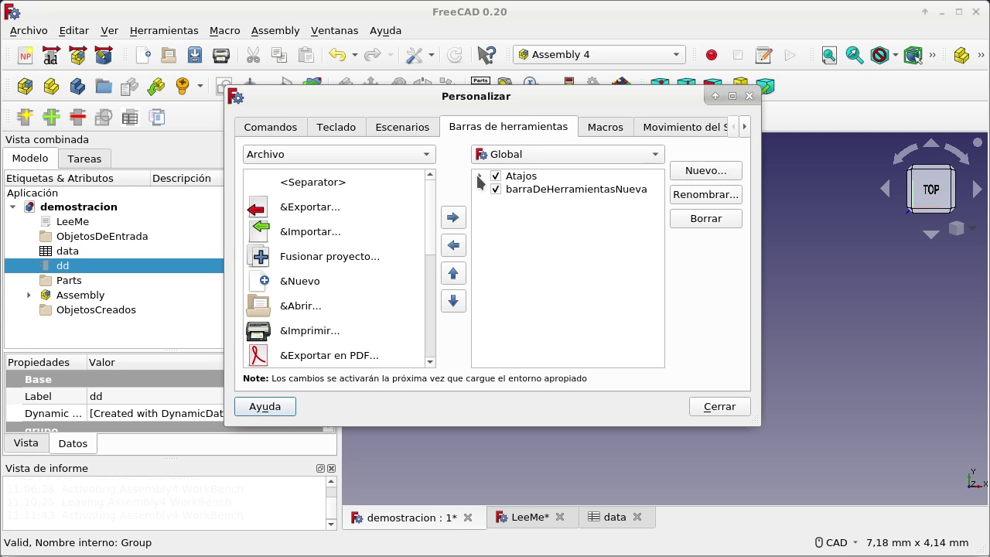
pyautogui.click(584, 189)
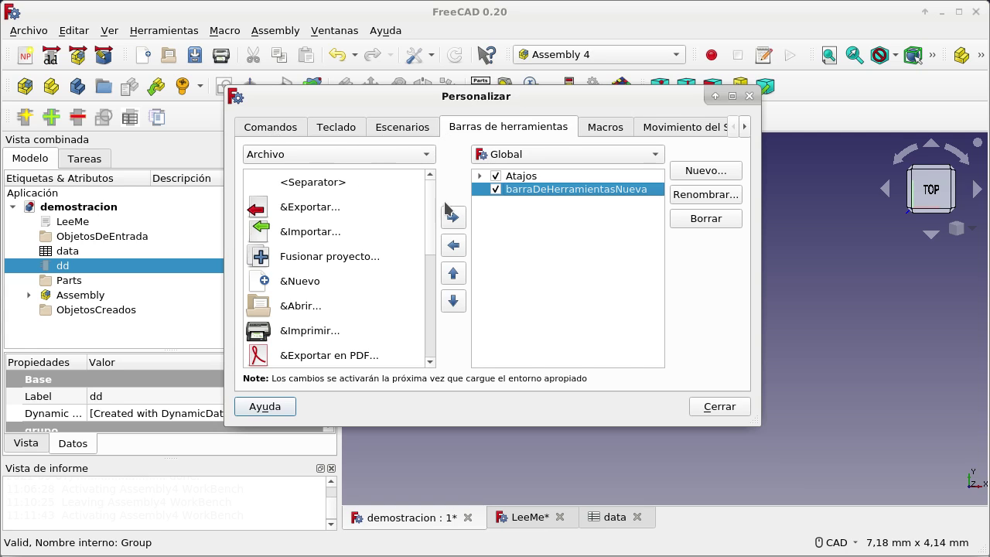
# Step: Set the available-commands category to Macros on the Toolbars page
pyautogui.click(273, 129)
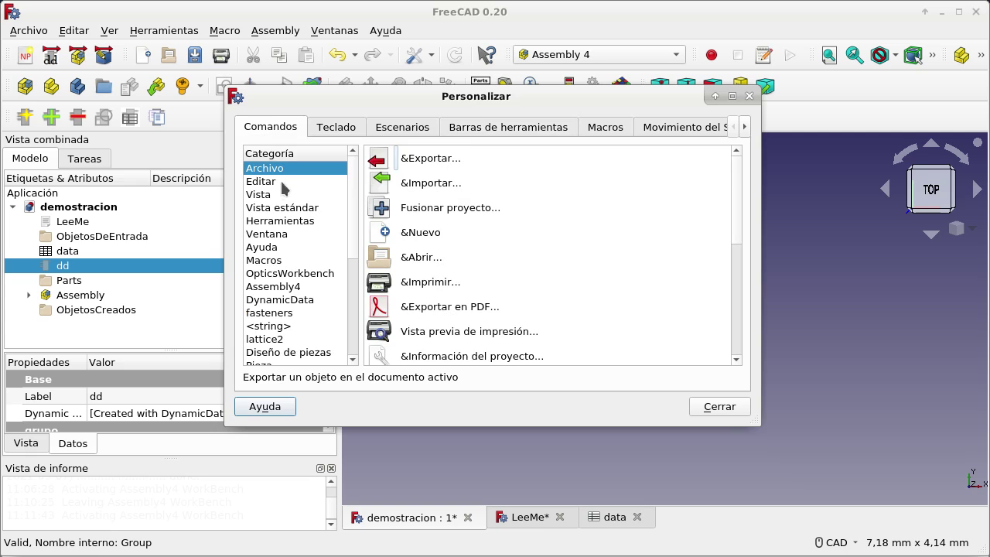
pyautogui.click(283, 263)
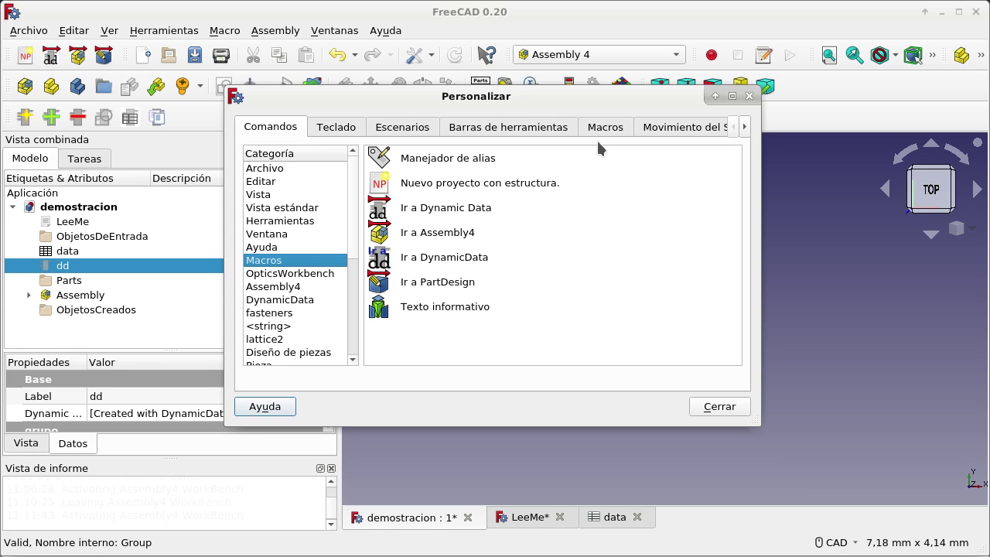
pyautogui.click(536, 129)
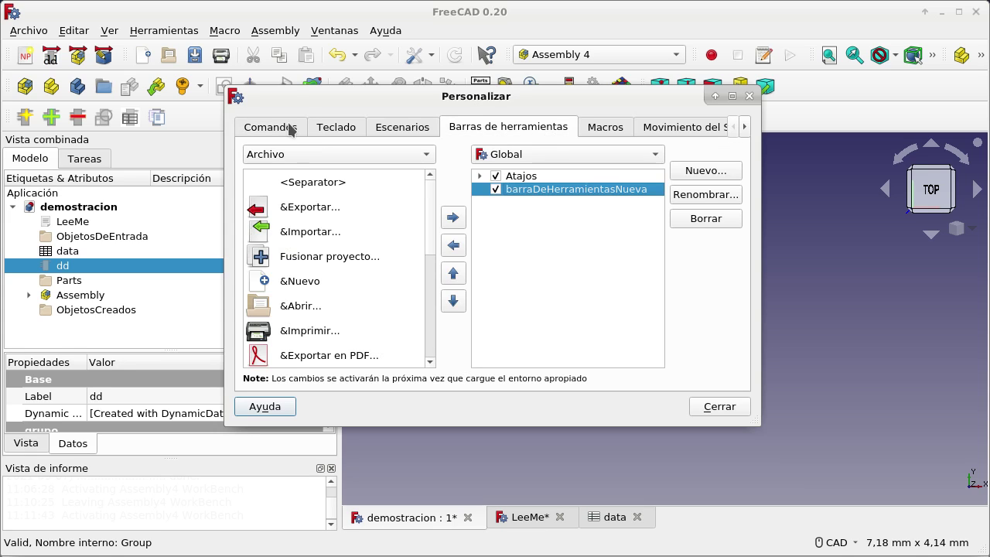
pyautogui.click(334, 160)
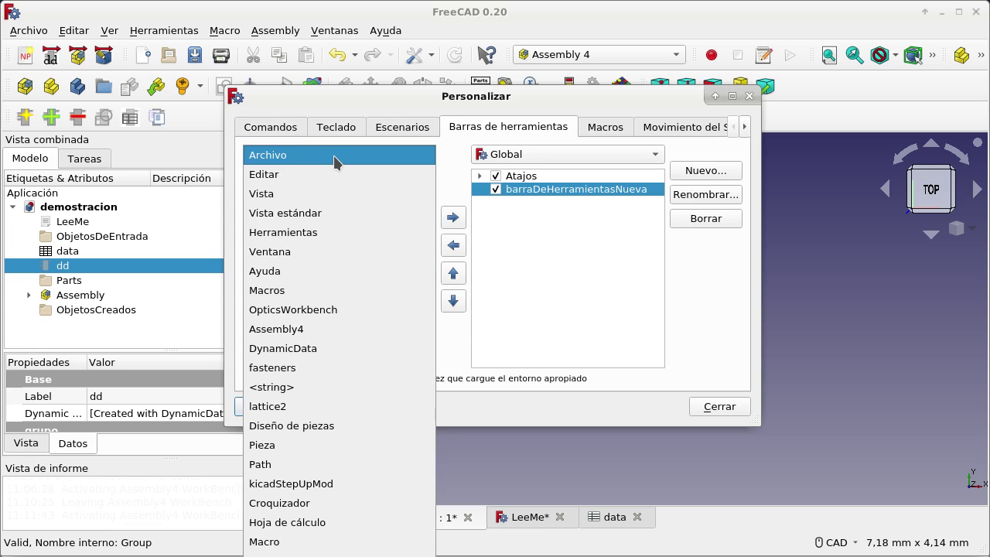
pyautogui.click(323, 294)
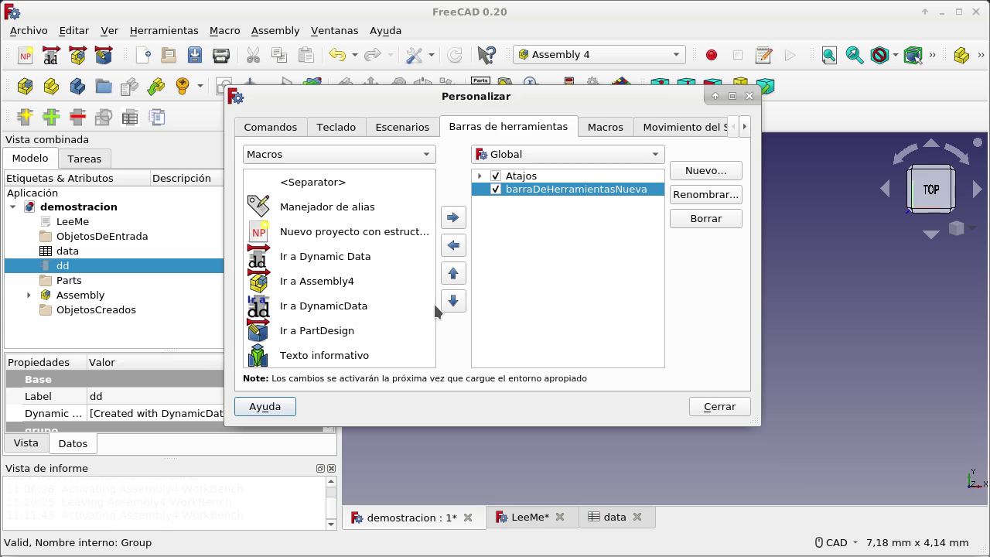
# Step: Add Nuevo proyecto con estructura, Ir a Assembly4, Ir a PartDesign and Ir a Dynamic Data to barraDeHerramientasNueva, then close Customize
pyautogui.click(378, 229)
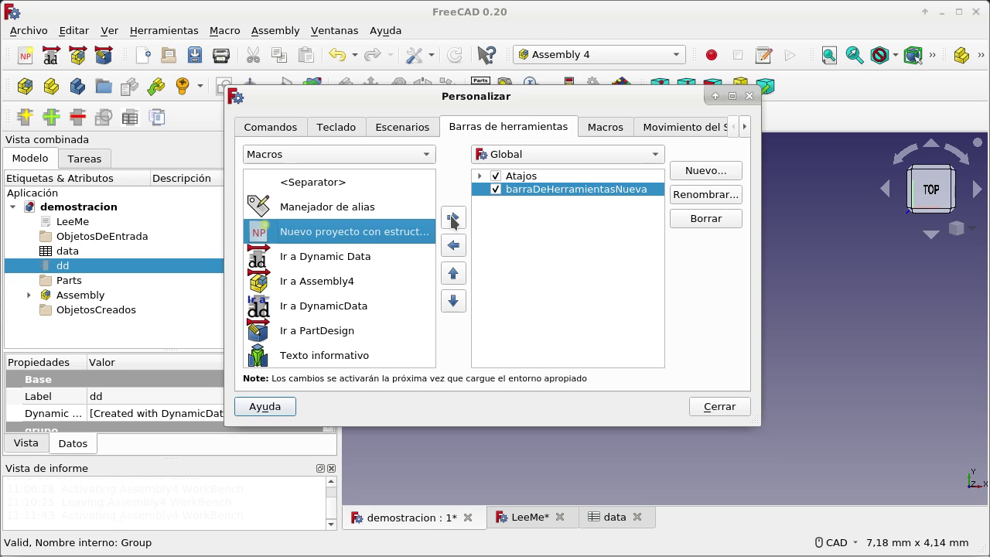
pyautogui.click(453, 219)
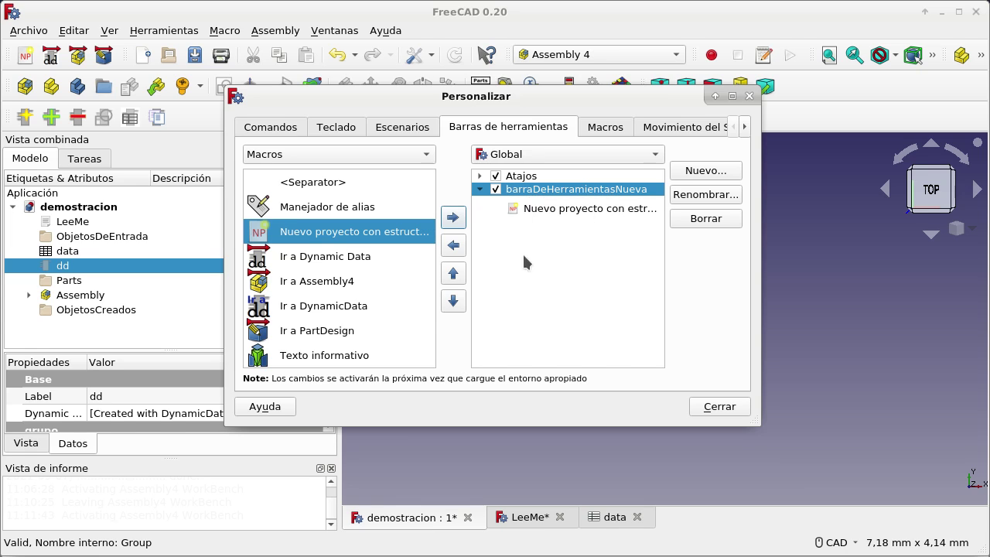
pyautogui.click(320, 284)
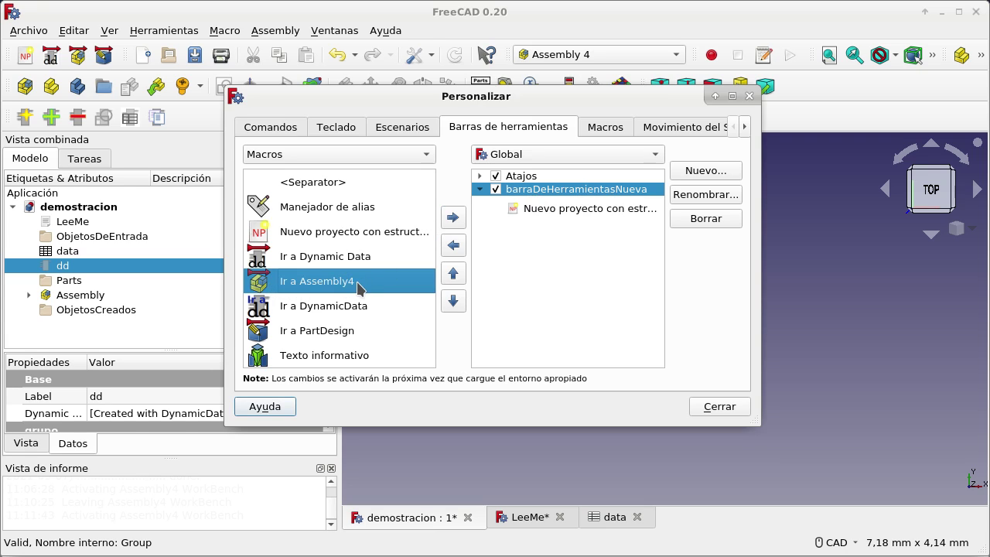
pyautogui.click(454, 218)
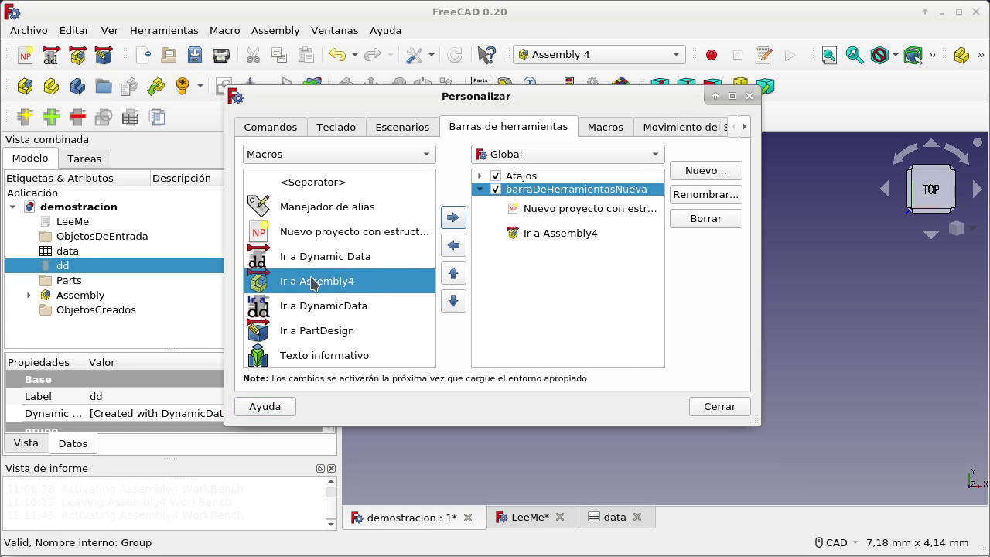
pyautogui.click(340, 332)
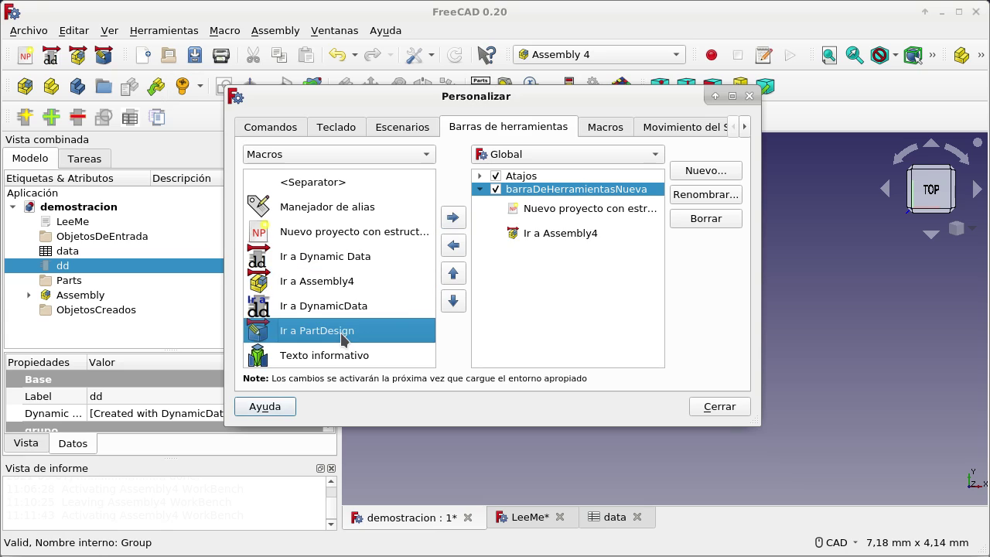
pyautogui.click(452, 219)
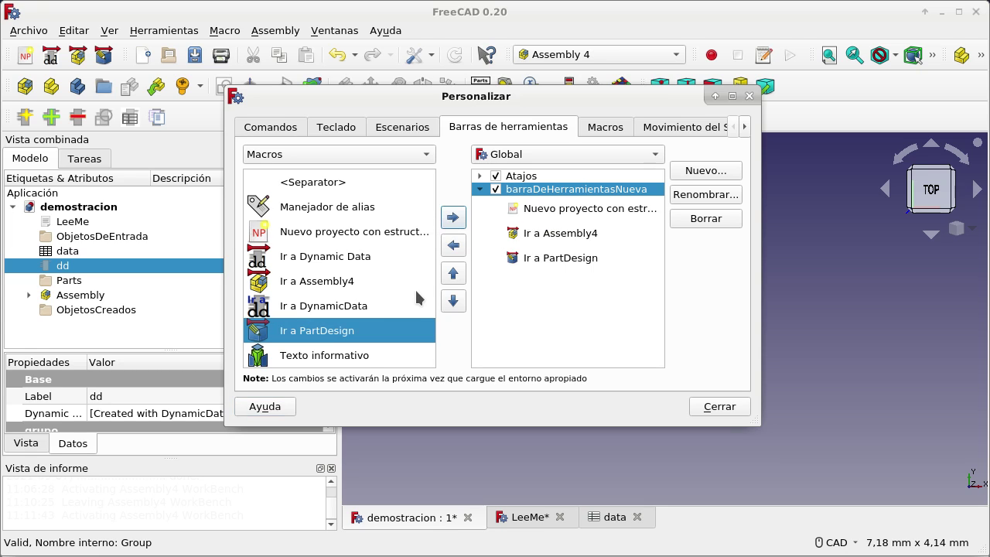
pyautogui.click(338, 261)
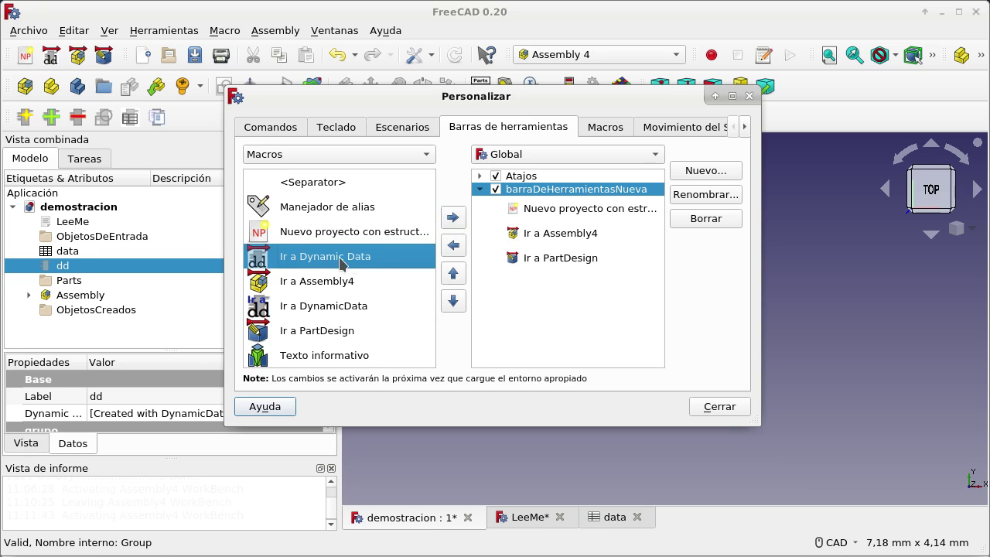
pyautogui.click(453, 218)
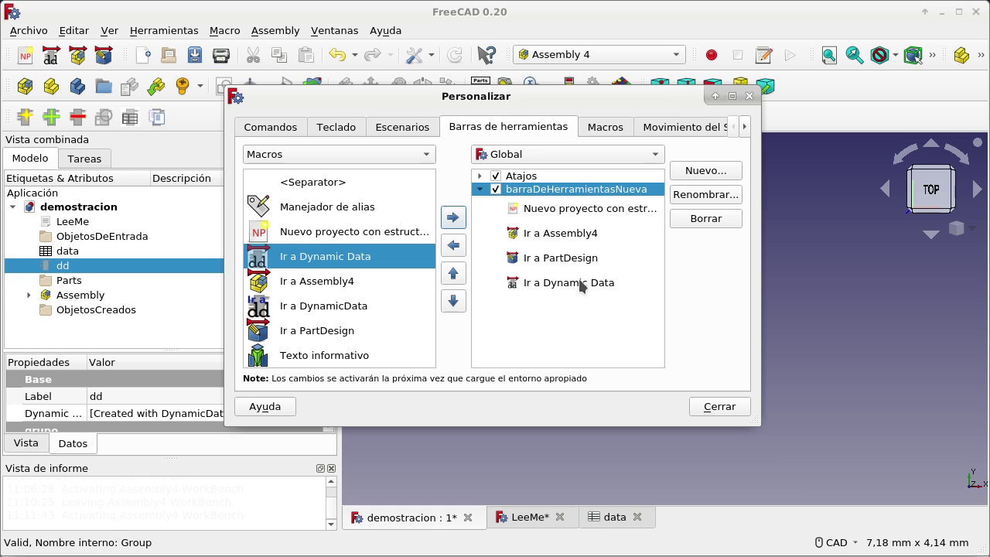
pyautogui.click(719, 407)
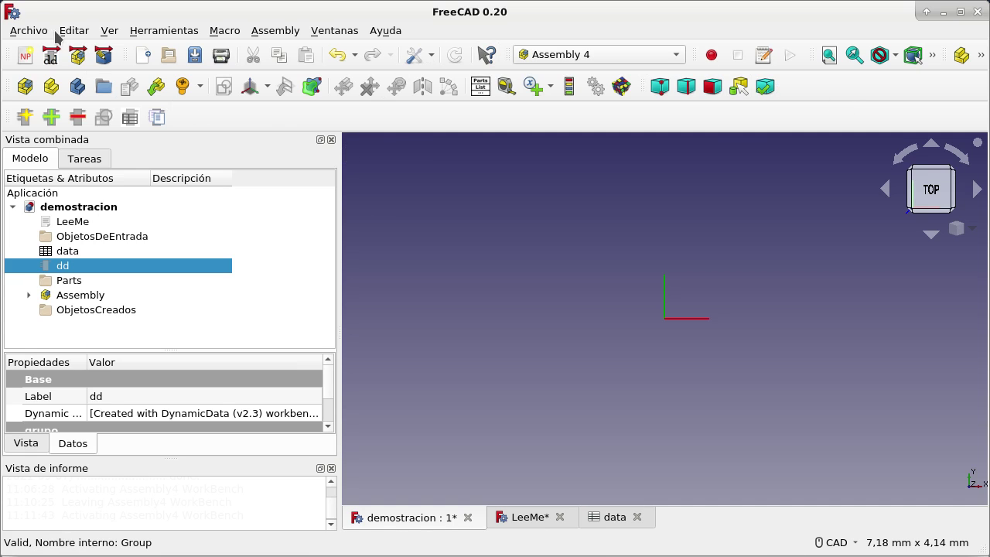
# Step: Quit FreeCAD via Archivo > Salir, discarding unsaved changes to demostracion
pyautogui.click(27, 30)
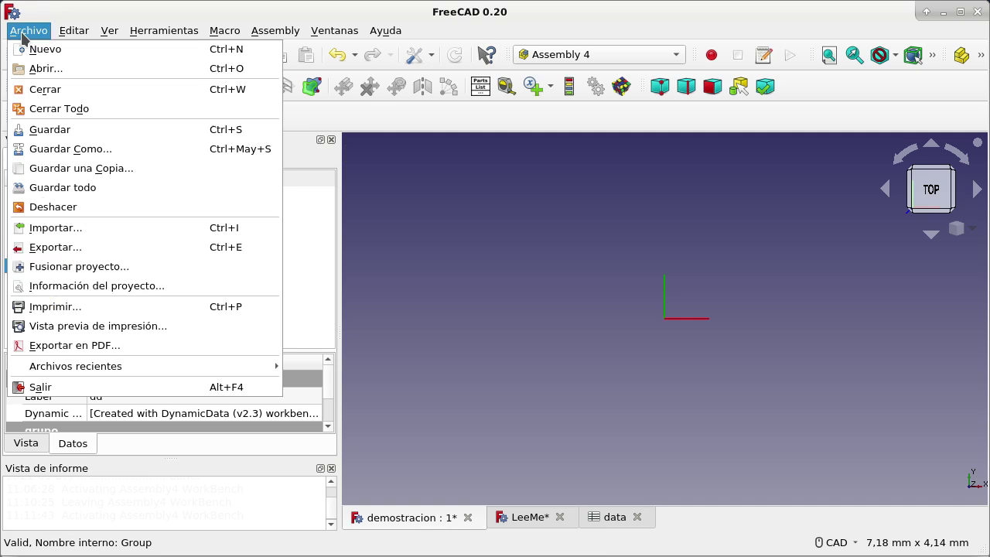
pyautogui.click(81, 405)
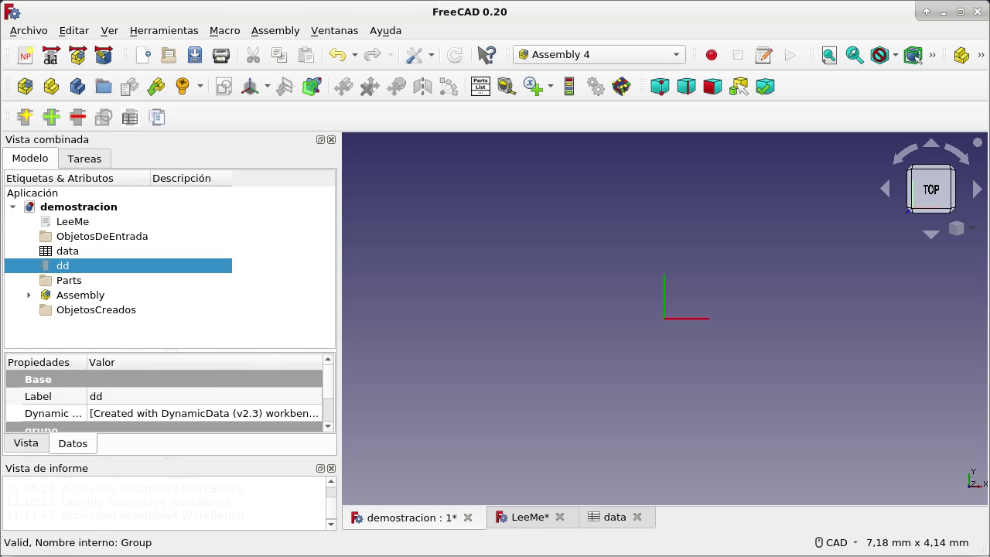
pyautogui.click(15, 32)
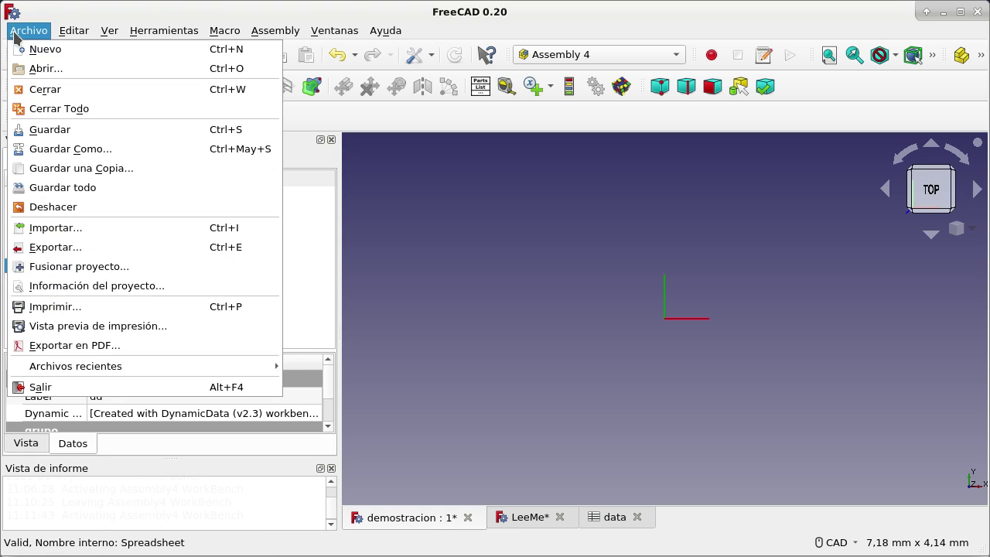
pyautogui.click(82, 388)
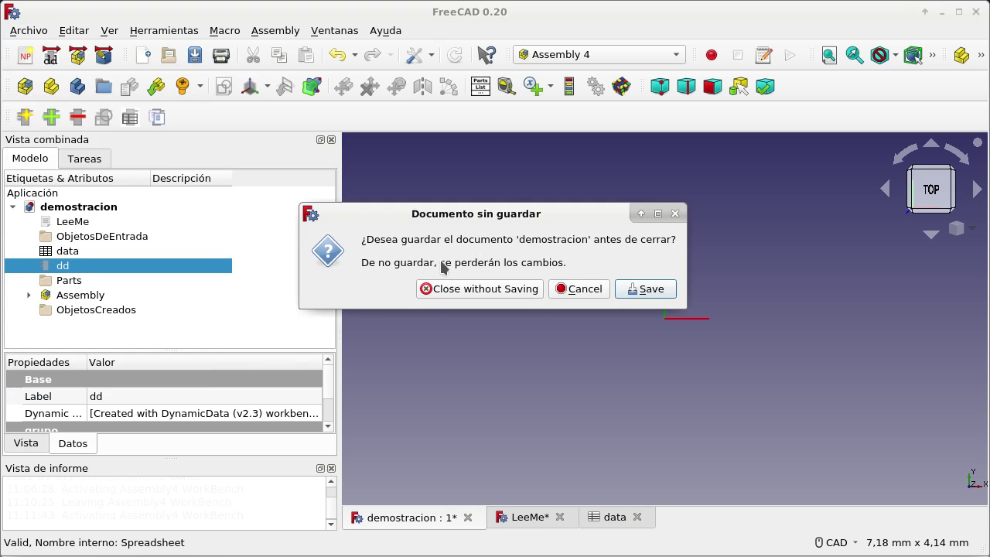
pyautogui.click(492, 292)
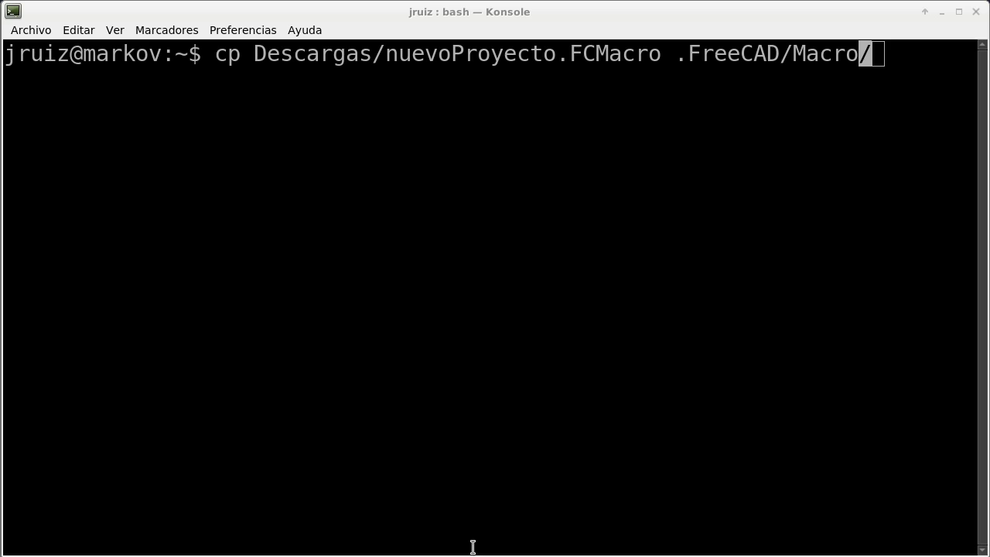